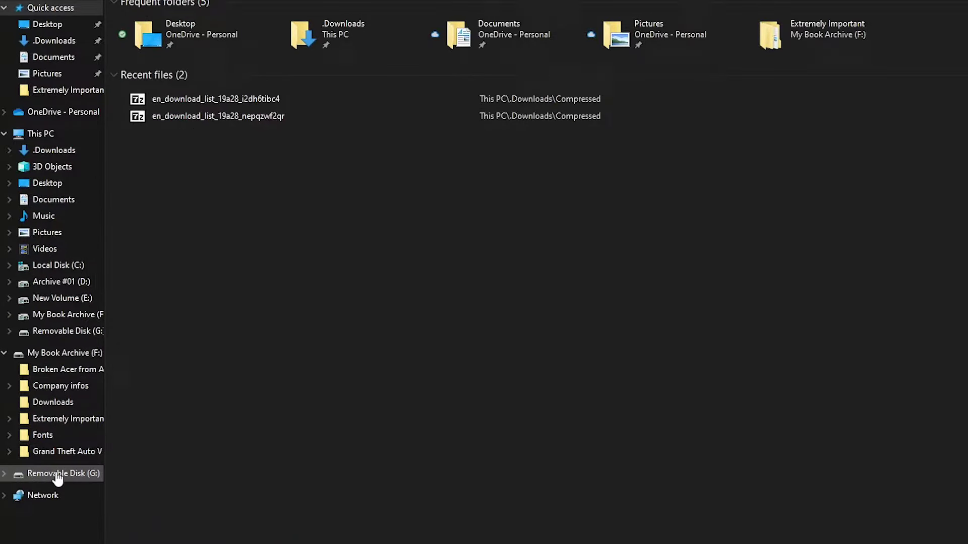
- Try to format Removable Disk (G:) and relabel it SAM, hitting the write-protected error
right_click(57, 475)
left_click(115, 356)
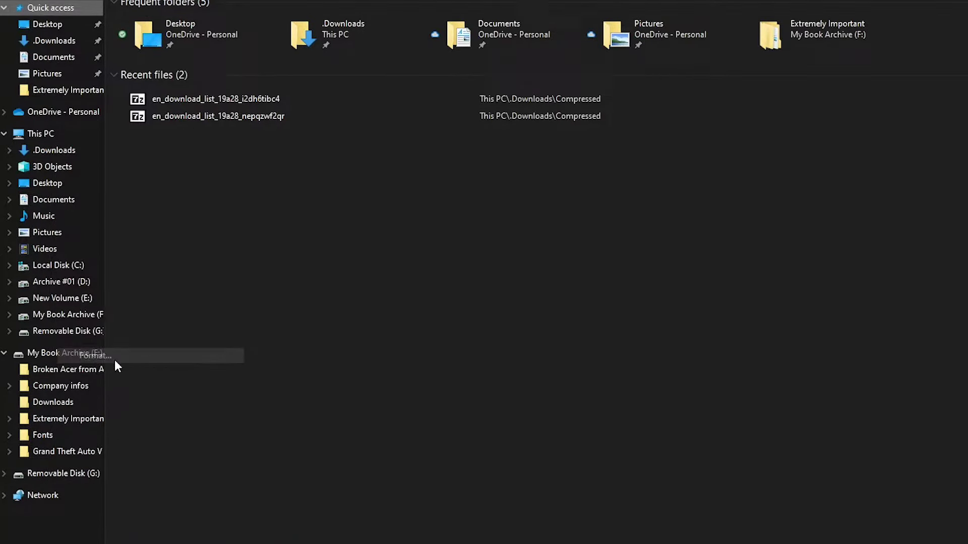
left_click(149, 353)
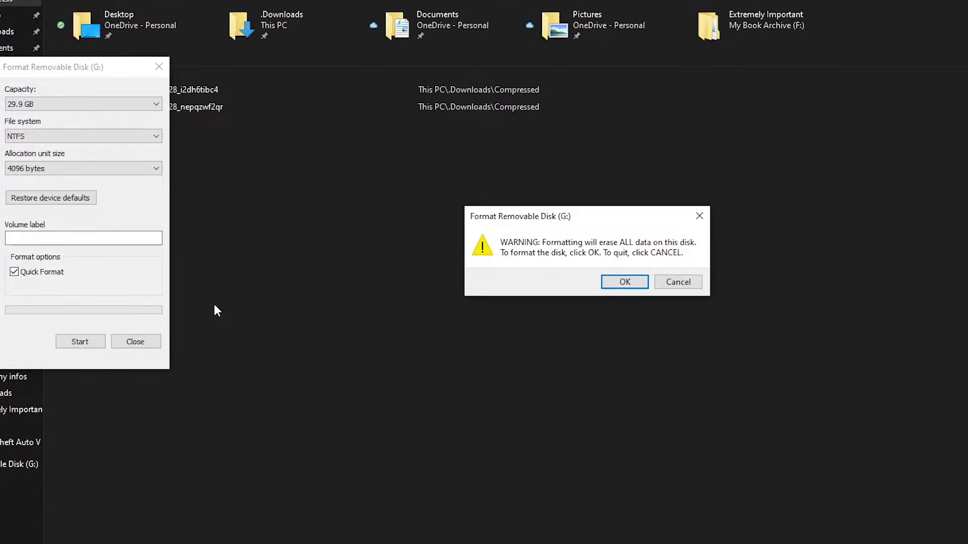
left_click(621, 281)
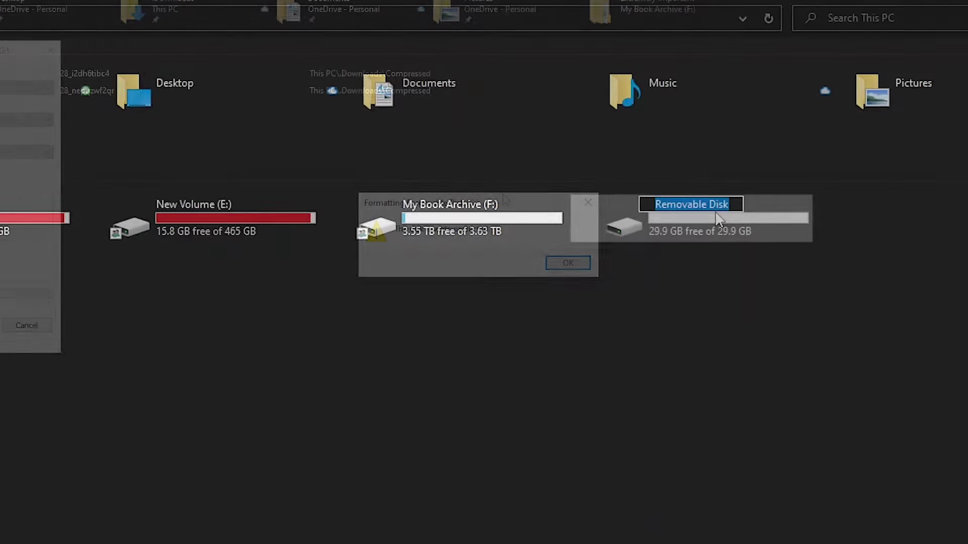
type("SAM")
key("Return")
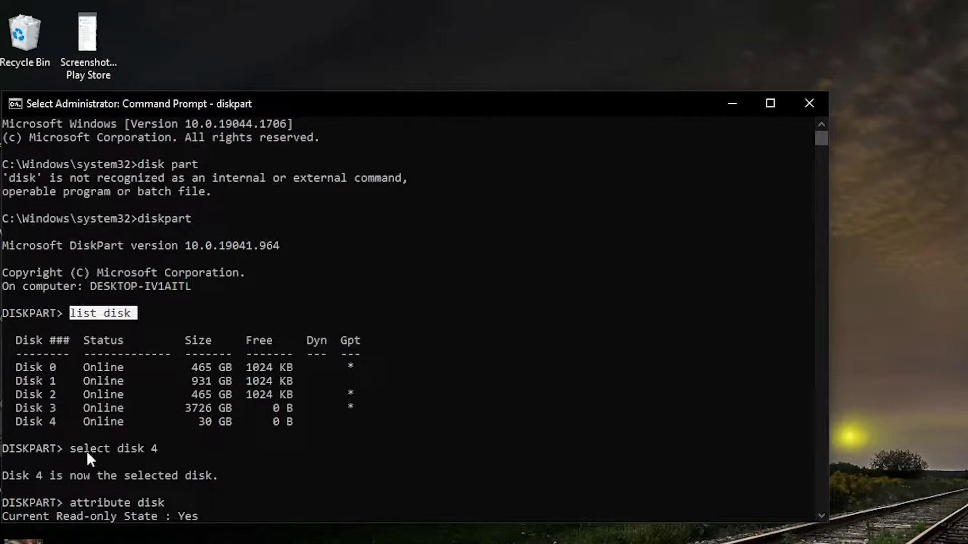
left_click_drag(192, 418, 230, 420)
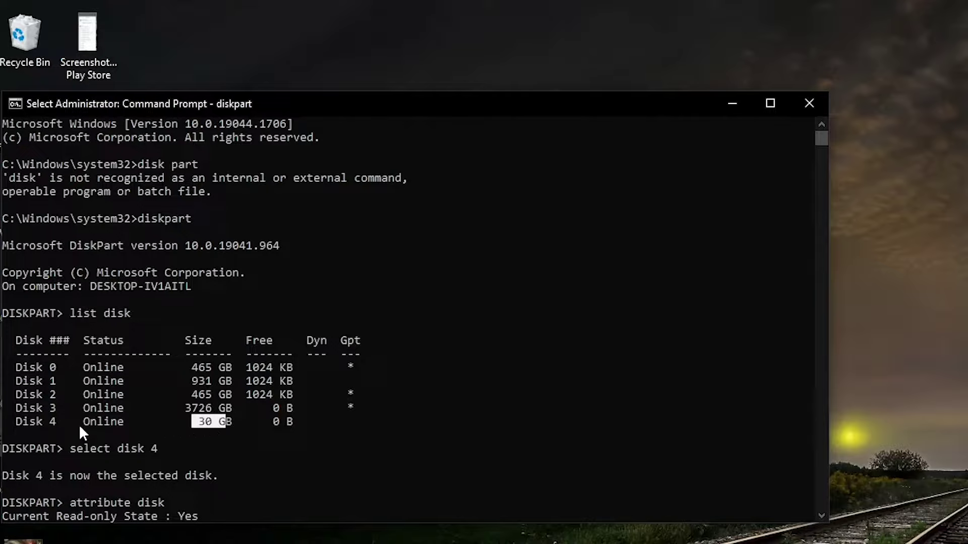
left_click_drag(80, 426, 23, 422)
left_click_drag(192, 418, 252, 423)
left_click(241, 465)
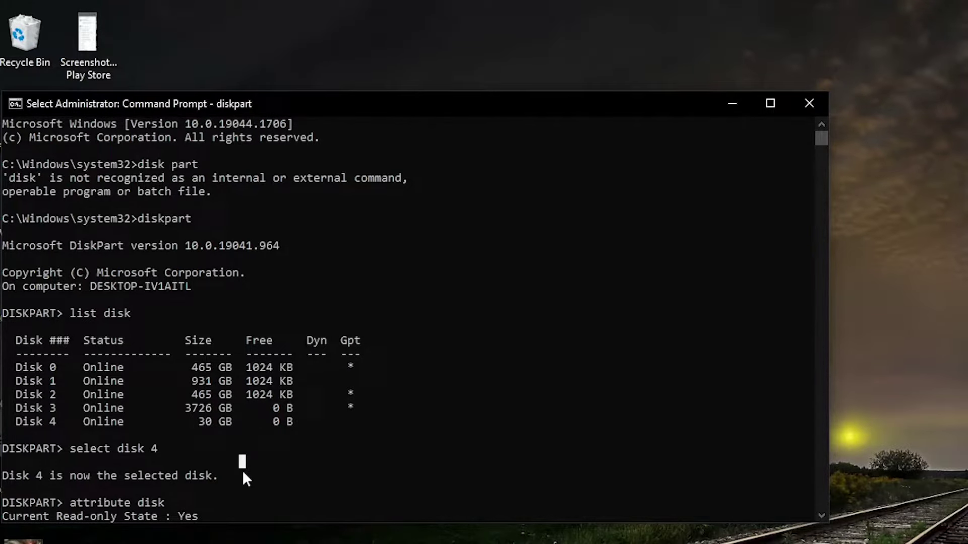
left_click_drag(72, 421, 162, 422)
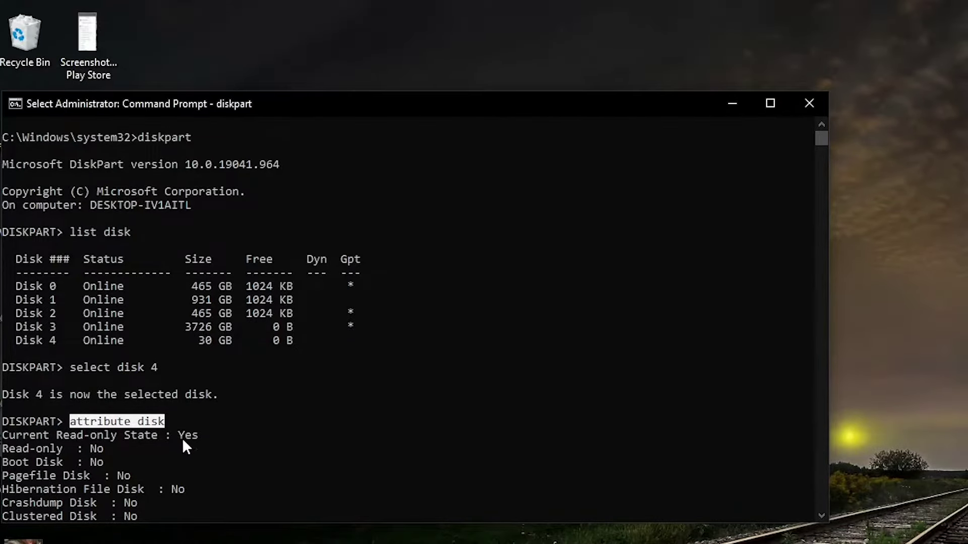
- Run 'attribute disk clear readonly' on disk 4, then 'attribute disk', which still shows read-only Yes
left_click(179, 434)
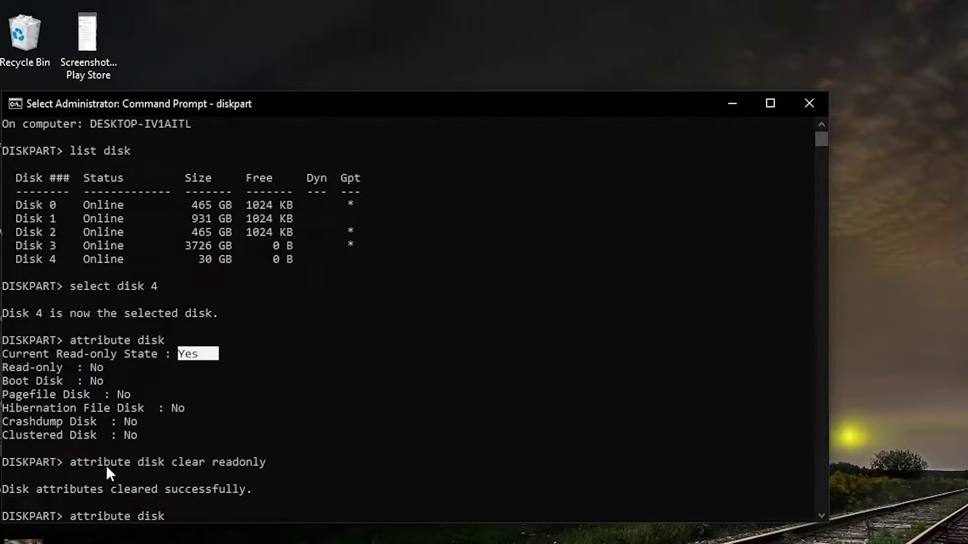
left_click_drag(72, 460, 268, 467)
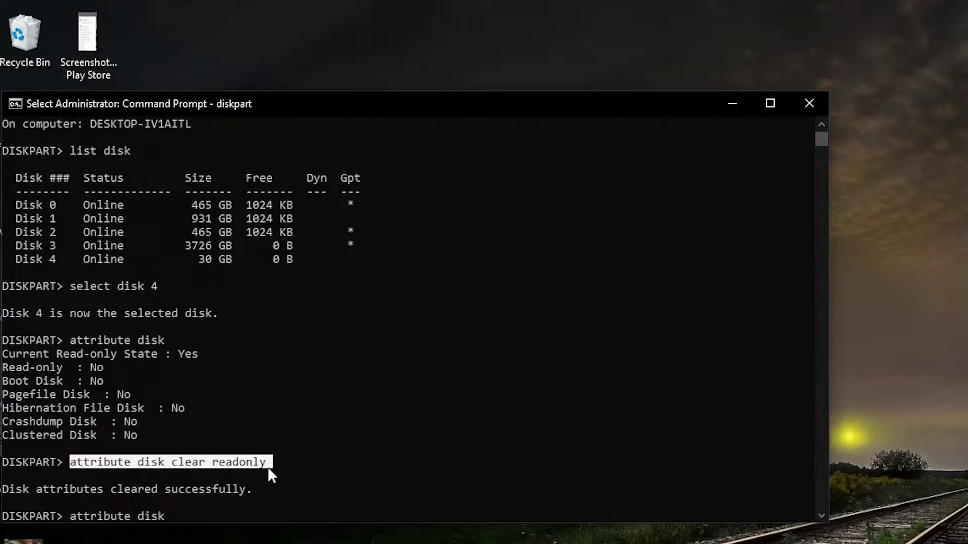
key("Return")
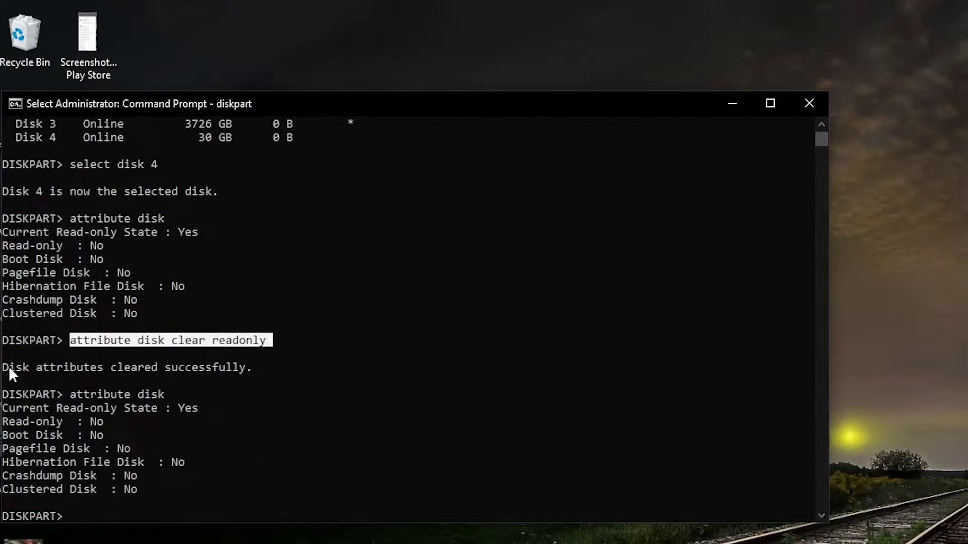
left_click_drag(63, 367, 219, 368)
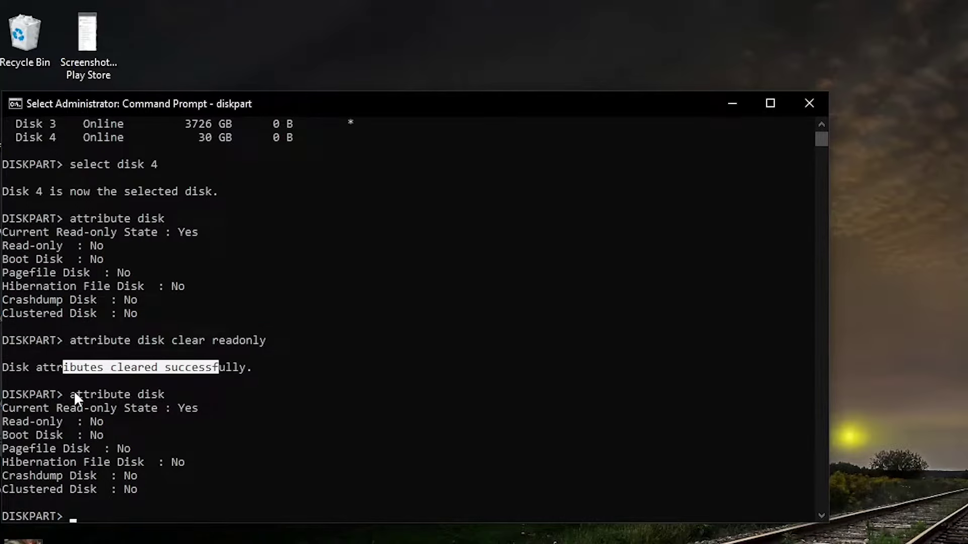
left_click_drag(71, 395, 282, 416)
left_click(258, 401)
- Open Ufix II.zip in the HP Drive Readonly recovery folder and extract and launch Ufix II.exe
left_click(412, 340)
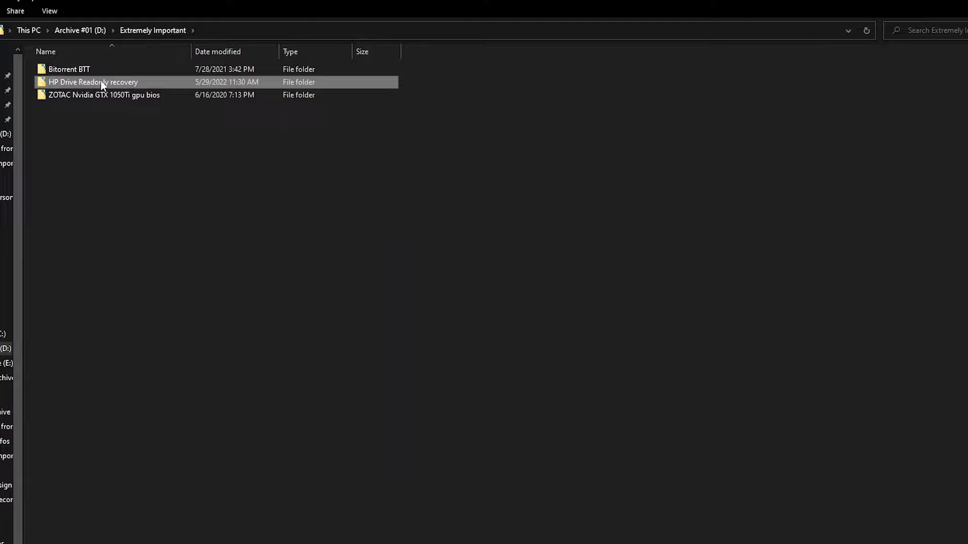
double_click(101, 80)
double_click(69, 74)
left_click_drag(46, 162, 805, 95)
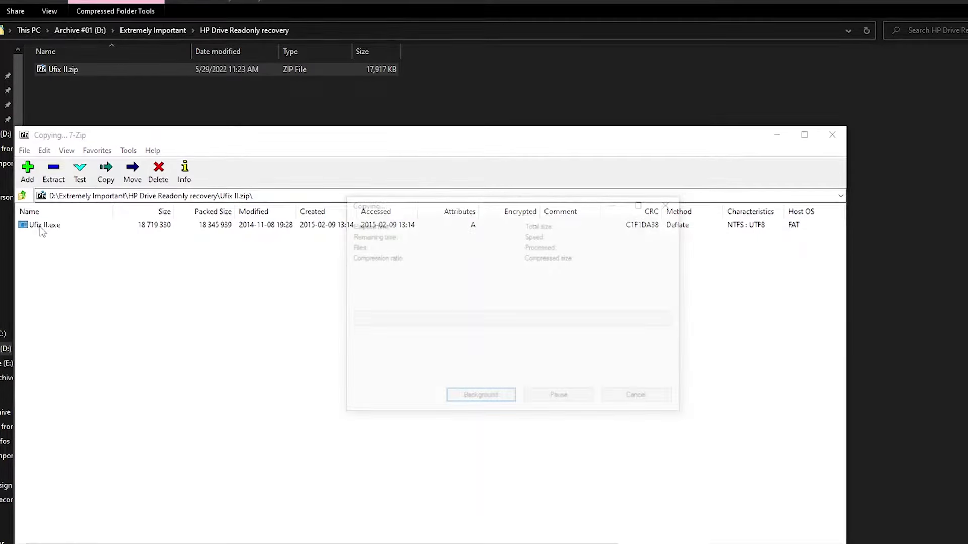
left_click(806, 7)
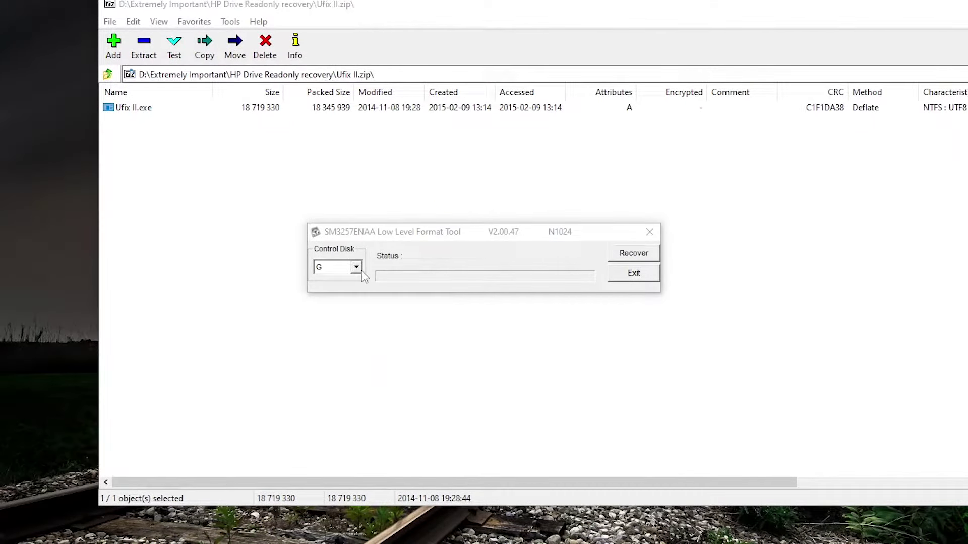
- Choose drive G as the Control Disk and start Recover in Ufix II
left_click(361, 272)
left_click(361, 272)
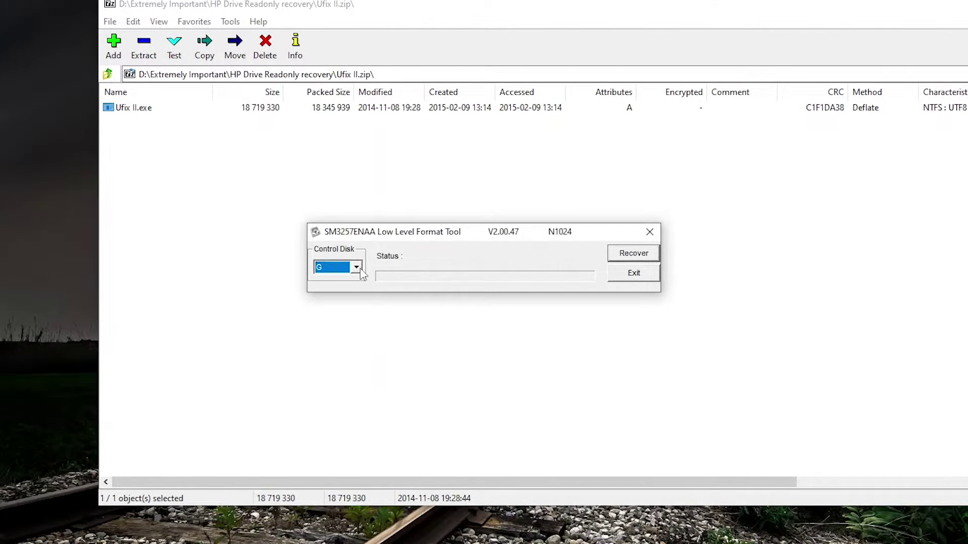
left_click(638, 258)
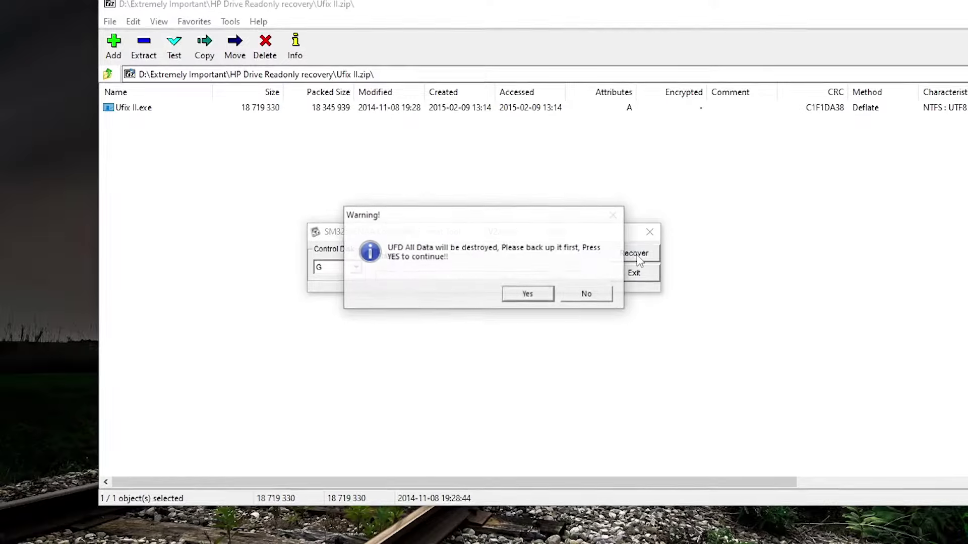
- Accept the data-destruction warning and acknowledge the Recover Device Pass message once recovery finishes
left_click(529, 295)
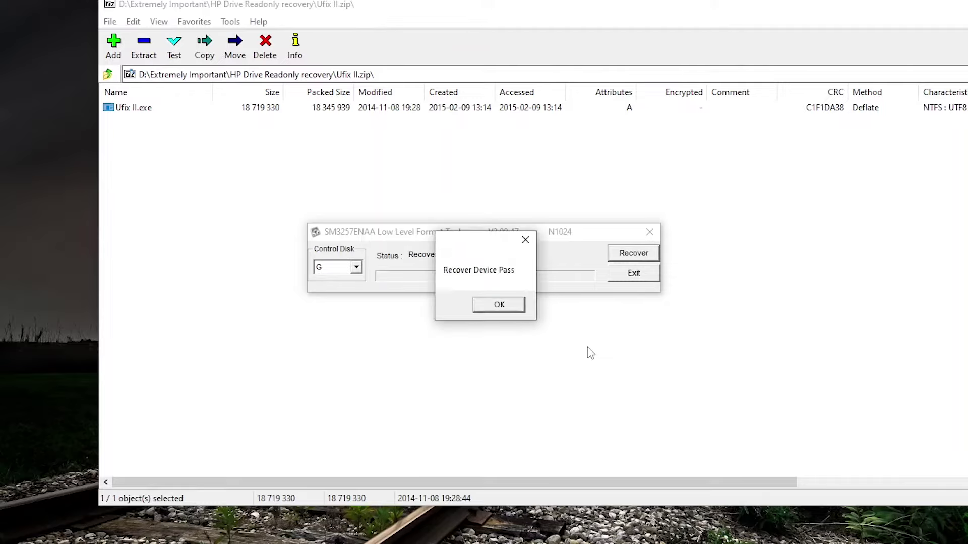
left_click(506, 307)
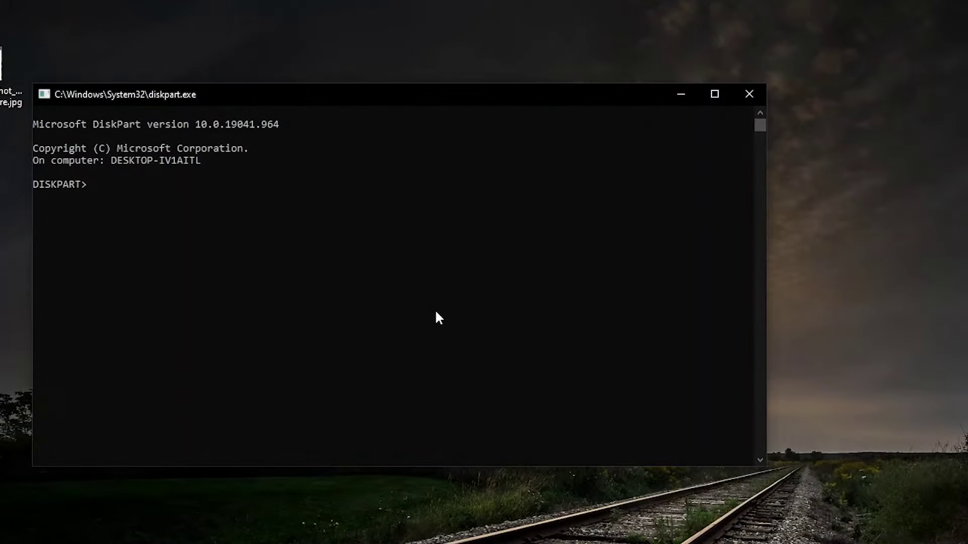
- Run 'select disk 4' and 'attribute disk' to confirm Current Read-only State is now No
type("select disk 4")
key("Return")
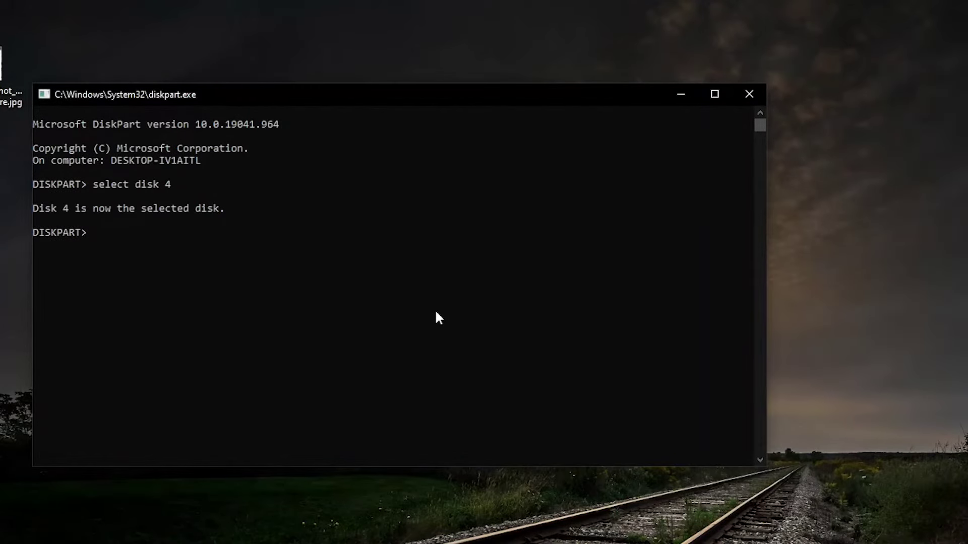
type("attribute disk")
key("Return")
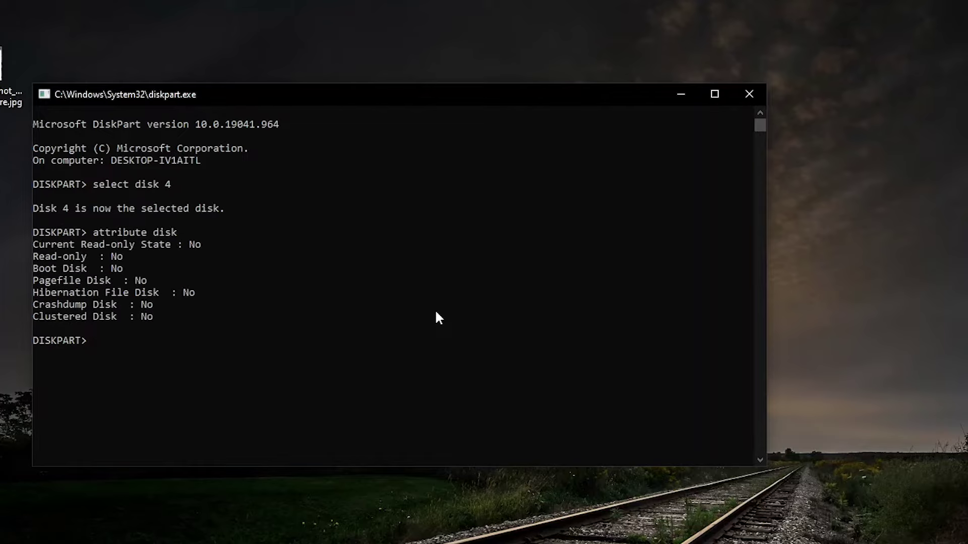
left_click_drag(194, 247, 212, 247)
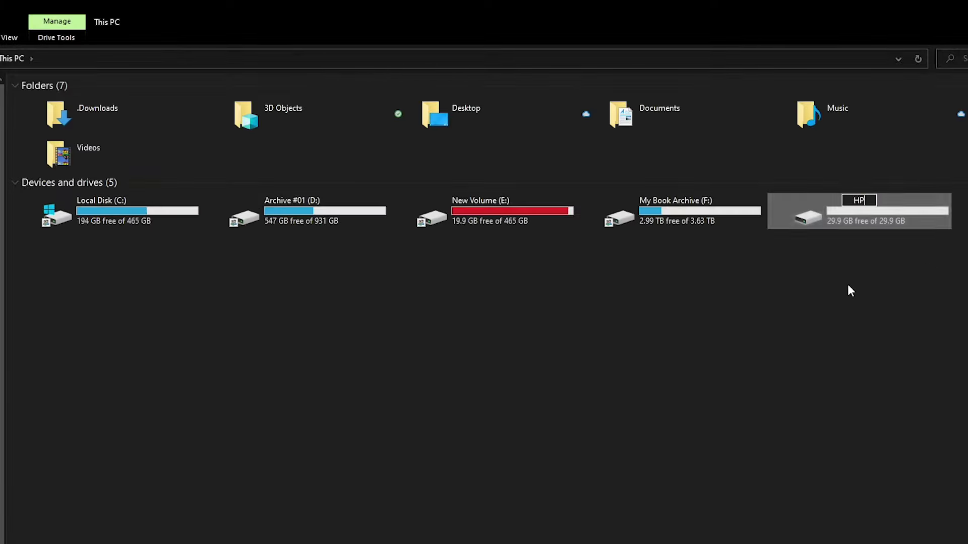
- Permanently delete GameUserSettings.ini from drive HP (G:) and return to This PC
key("Return")
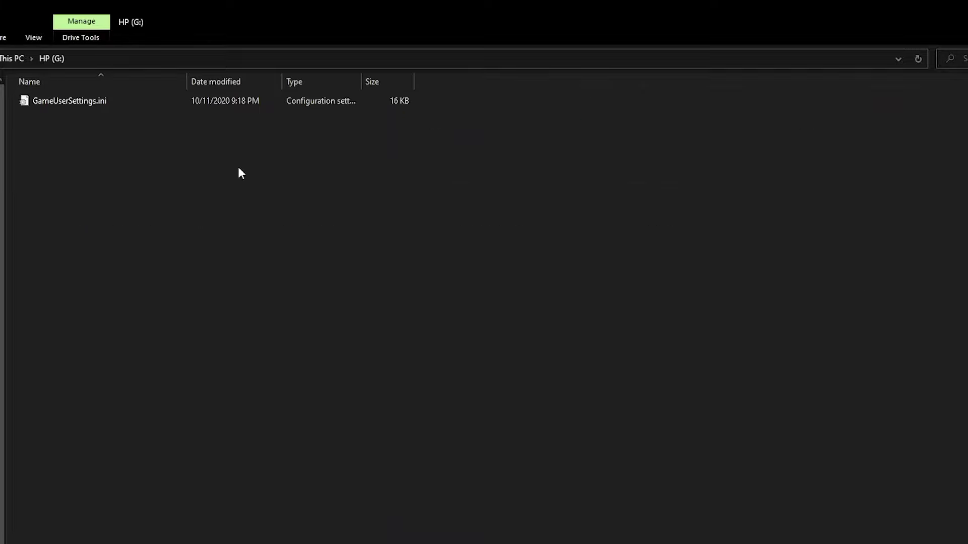
left_click(170, 102)
key("Delete")
key("Return")
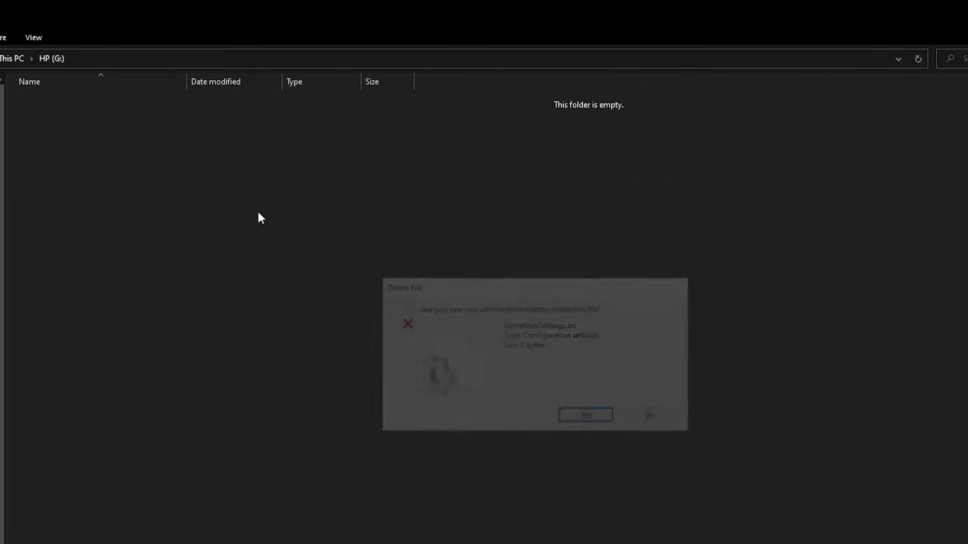
key("alt+Up")
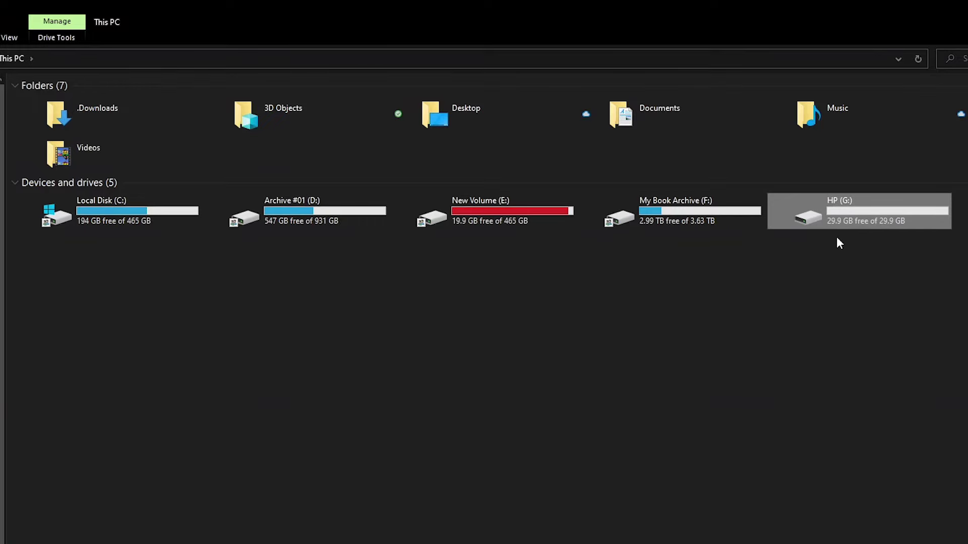
- Rename the HP drive, entering SAM as the new label
key("F2")
type("SAM")
key("Return")
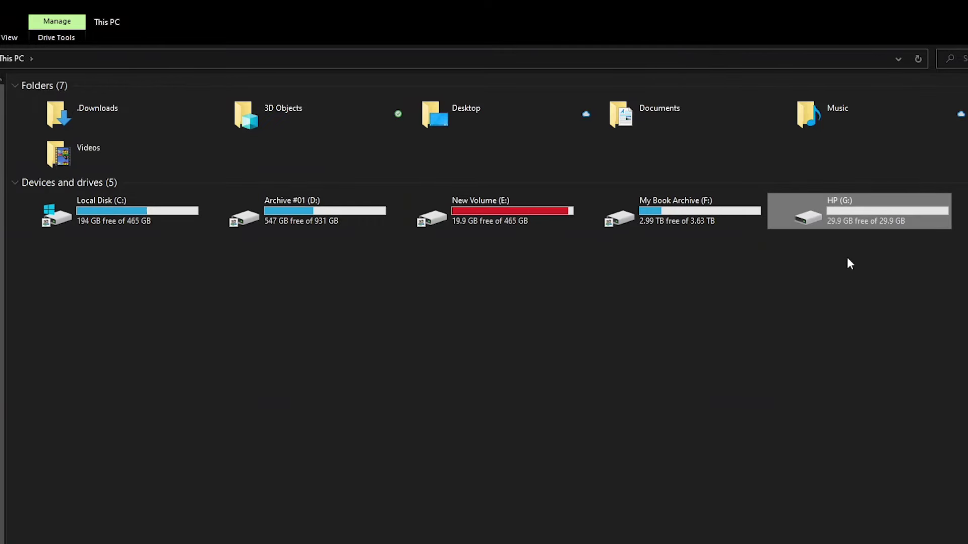